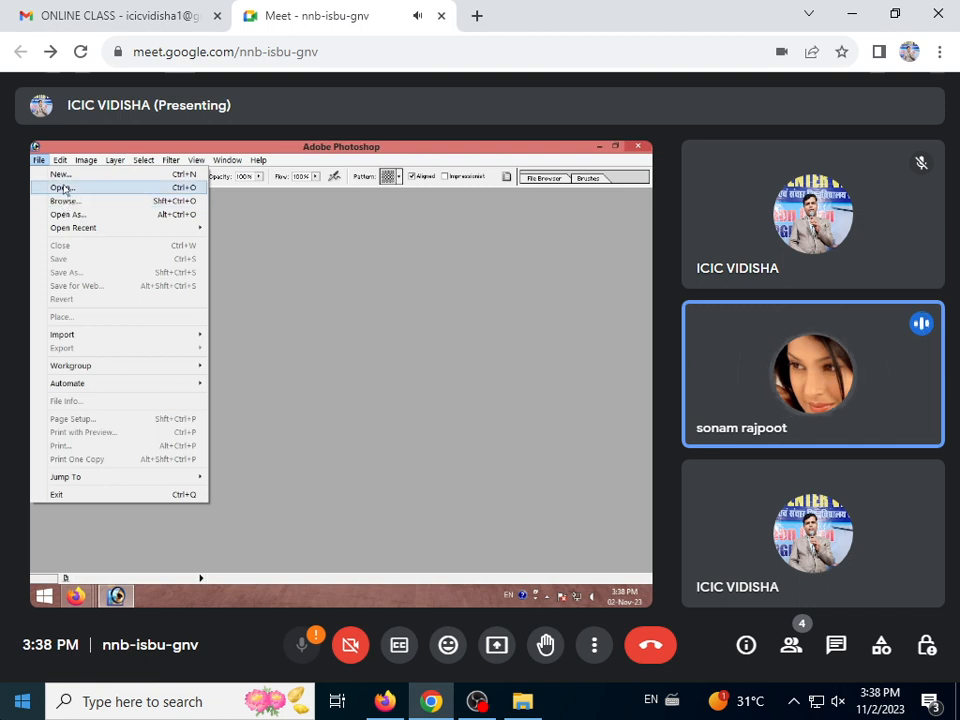
- Browse to the WALLPAPER folder on Local Disk (F:) for an image to open
{"action": "left_click", "coordinate": [60, 188]}
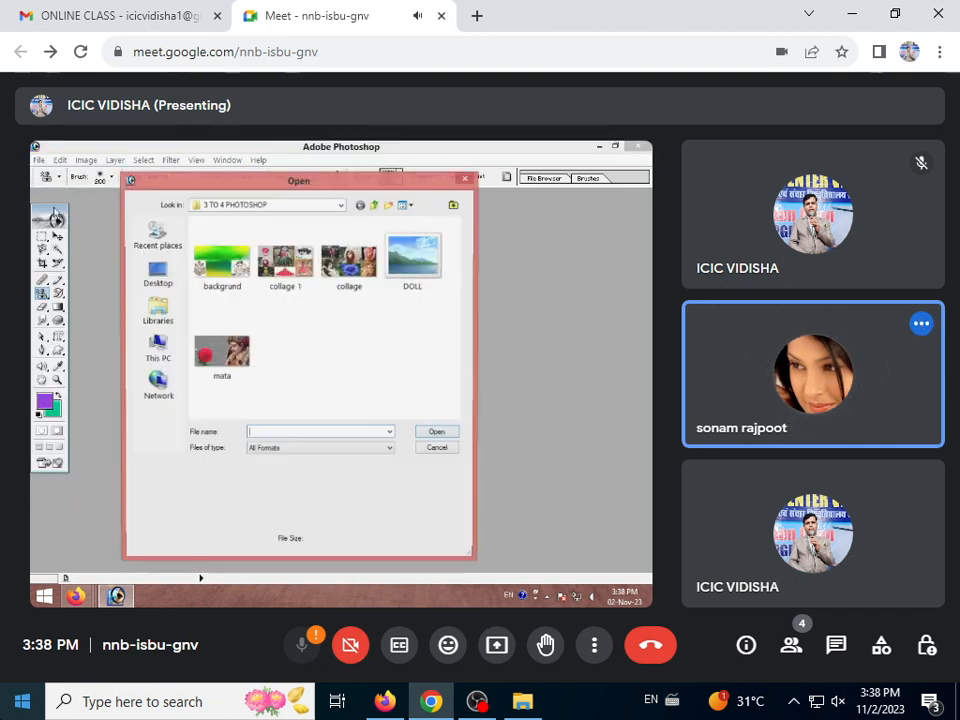
{"action": "left_click", "coordinate": [226, 352]}
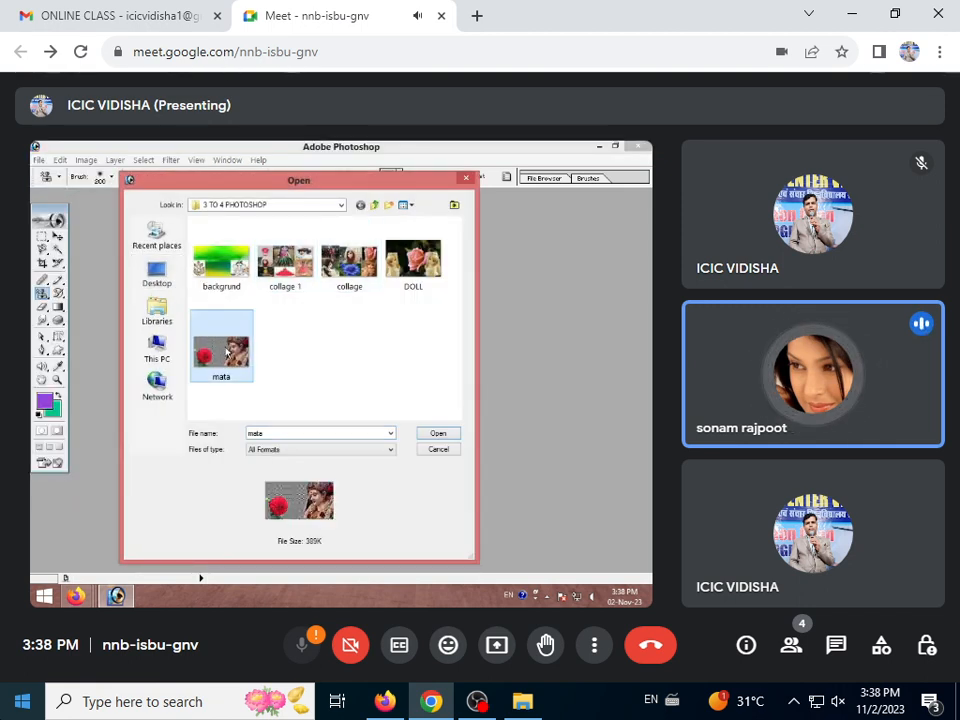
{"action": "left_click", "coordinate": [157, 349]}
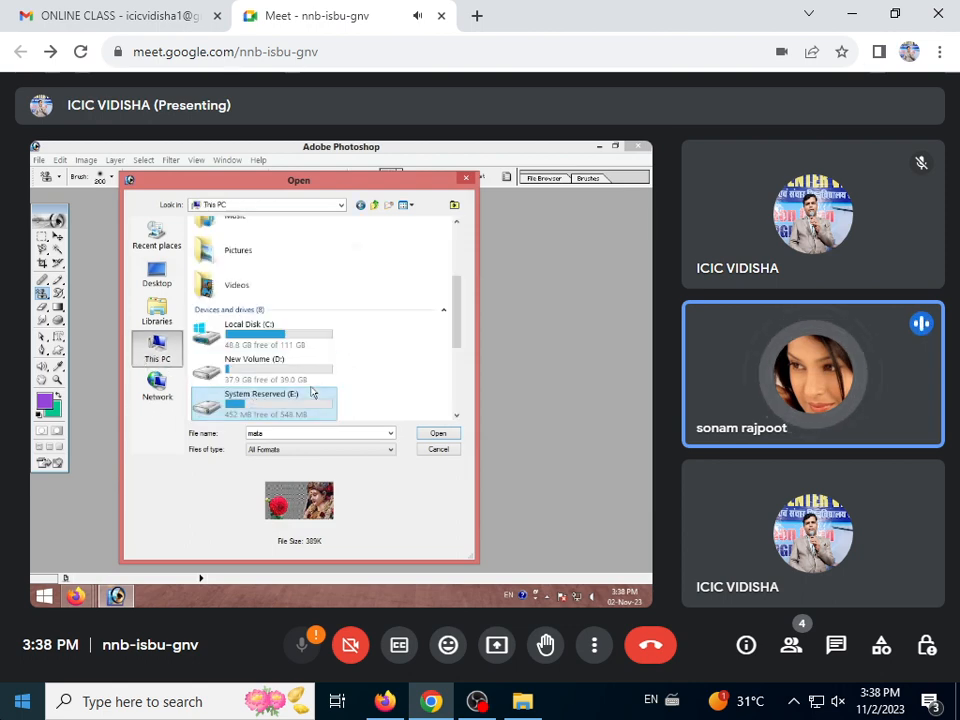
{"action": "scroll", "coordinate": [245, 412], "scroll_direction": "down", "scroll_amount": 3}
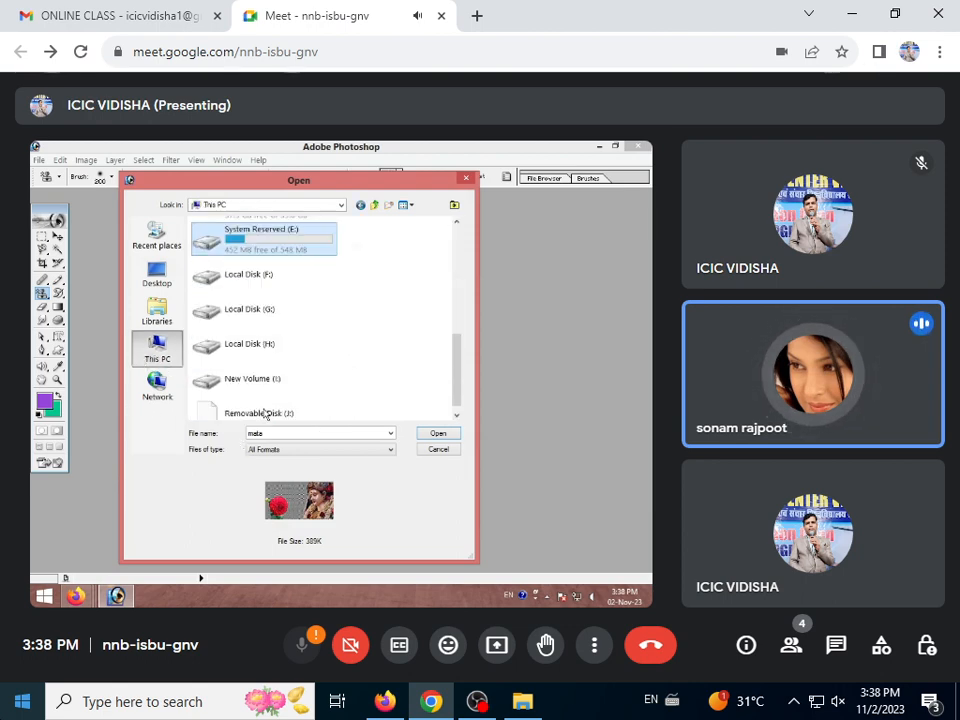
{"action": "double_click", "coordinate": [250, 272]}
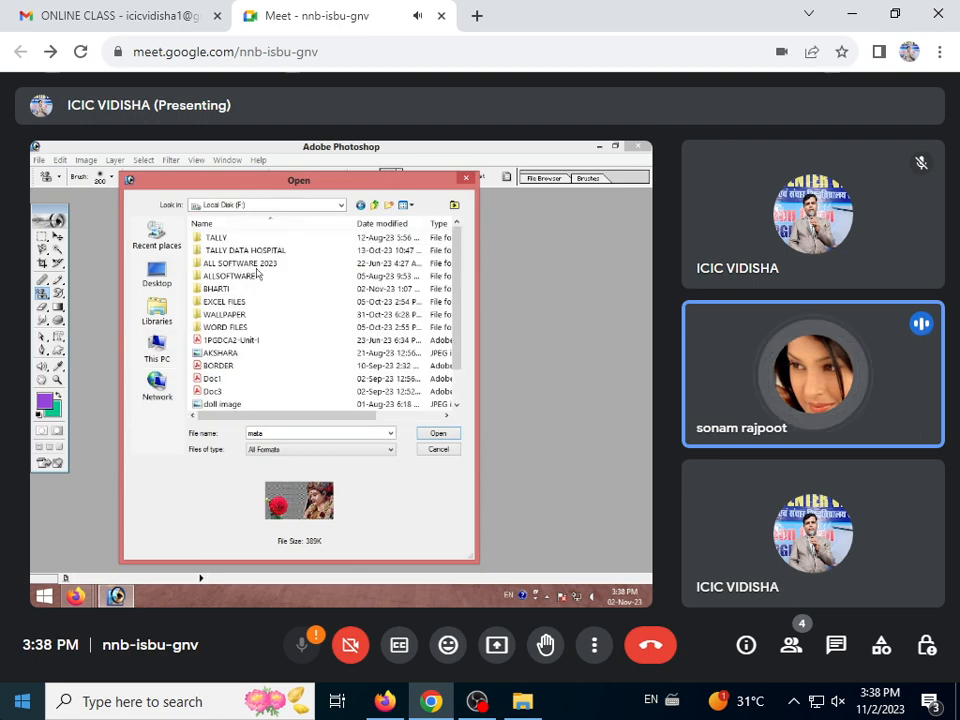
{"action": "left_click", "coordinate": [243, 316]}
{"action": "double_click", "coordinate": [245, 318]}
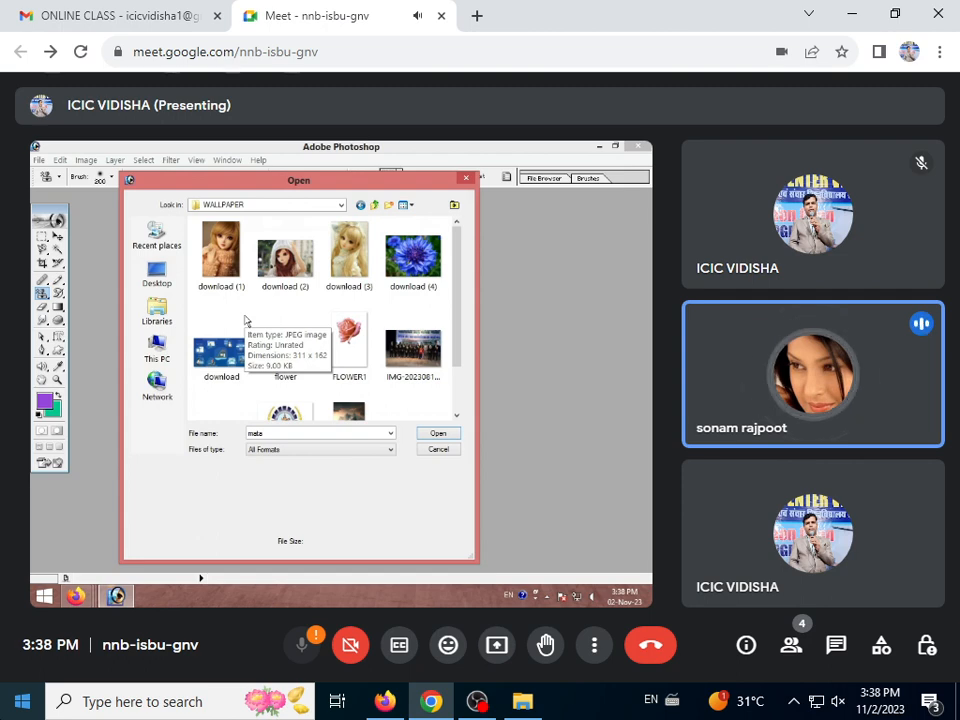
- Open the NATURE image from the WALLPAPER folder
{"action": "left_click", "coordinate": [408, 360]}
{"action": "left_click", "coordinate": [413, 256]}
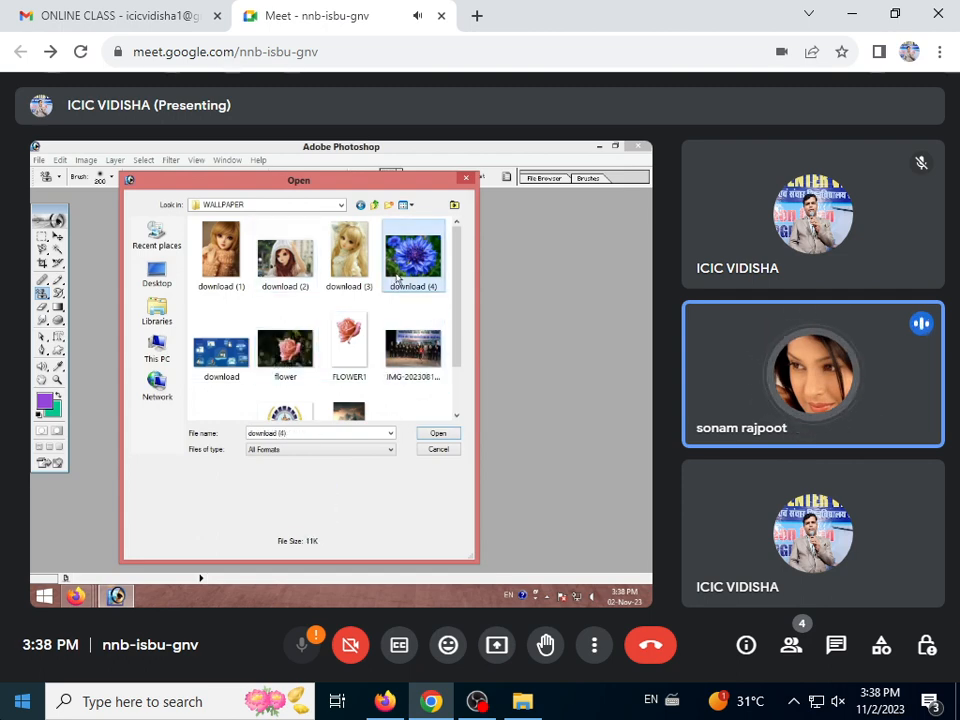
{"action": "left_click", "coordinate": [303, 366]}
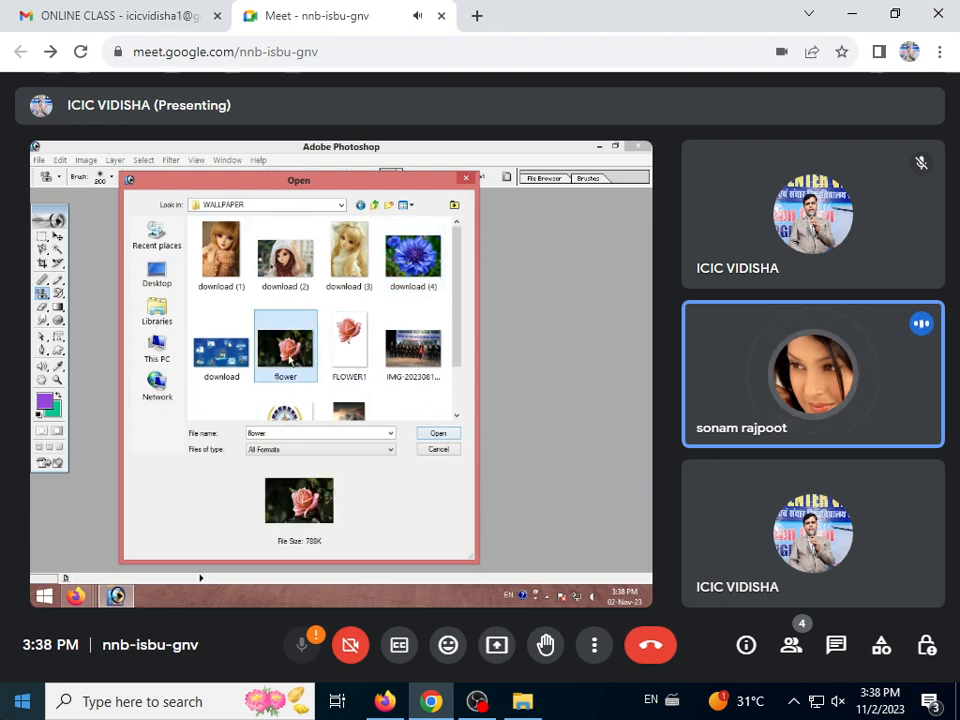
{"action": "scroll", "coordinate": [285, 372], "scroll_direction": "down", "scroll_amount": 1}
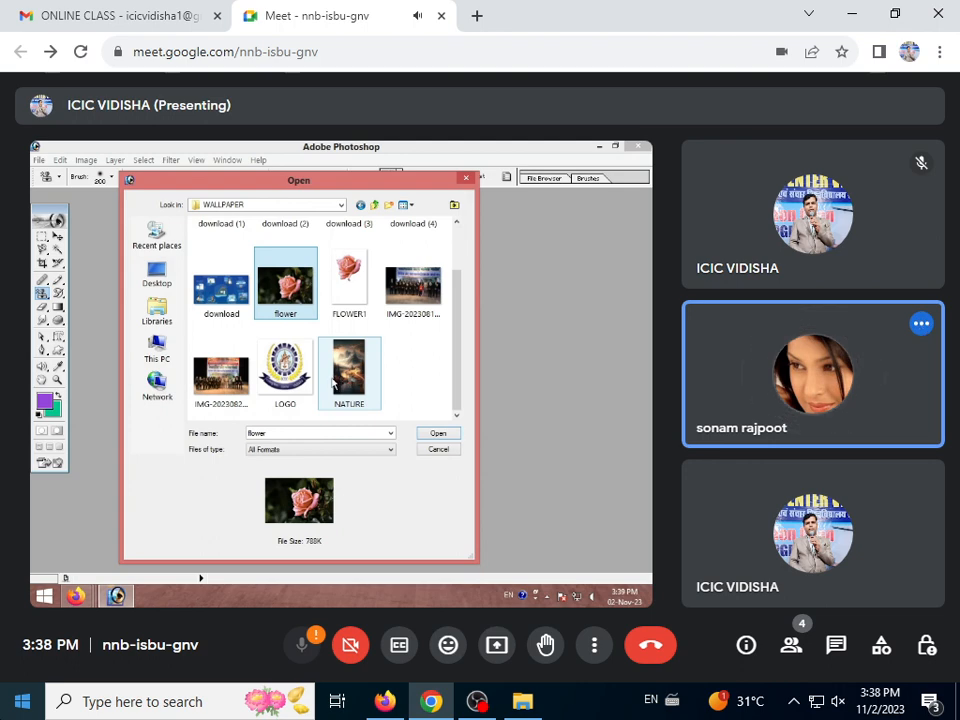
{"action": "left_click", "coordinate": [340, 380]}
{"action": "left_click", "coordinate": [432, 435]}
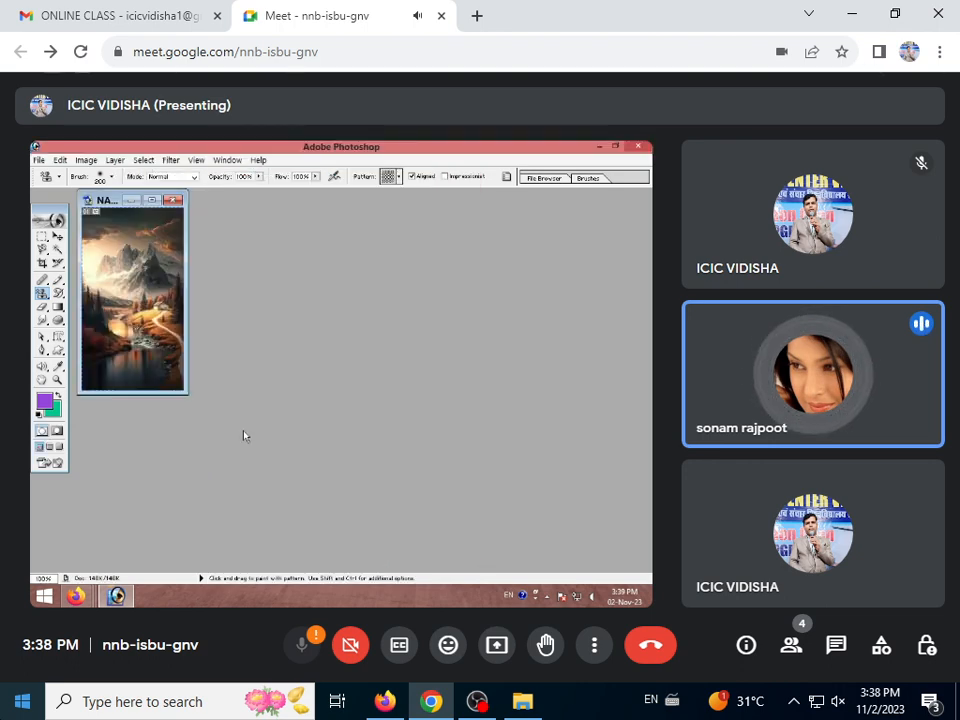
- Create a new RGB document with white contents using the 1280 x 720 HDTV 720P preset size
{"action": "left_click", "coordinate": [38, 160]}
{"action": "left_click", "coordinate": [60, 175]}
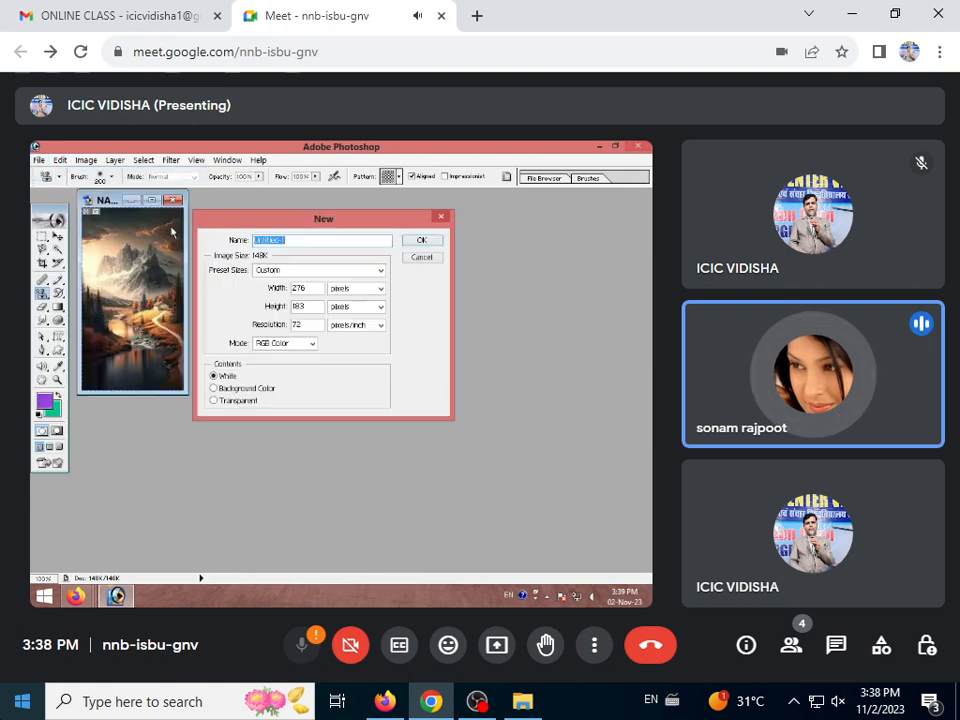
{"action": "left_click", "coordinate": [284, 272]}
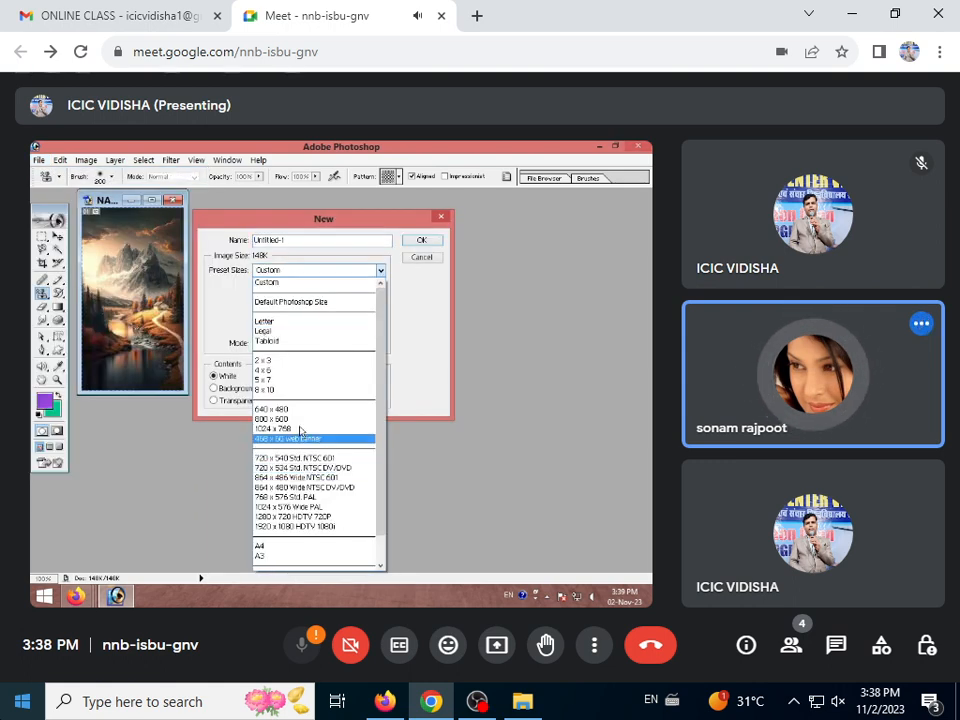
{"action": "left_click", "coordinate": [304, 516]}
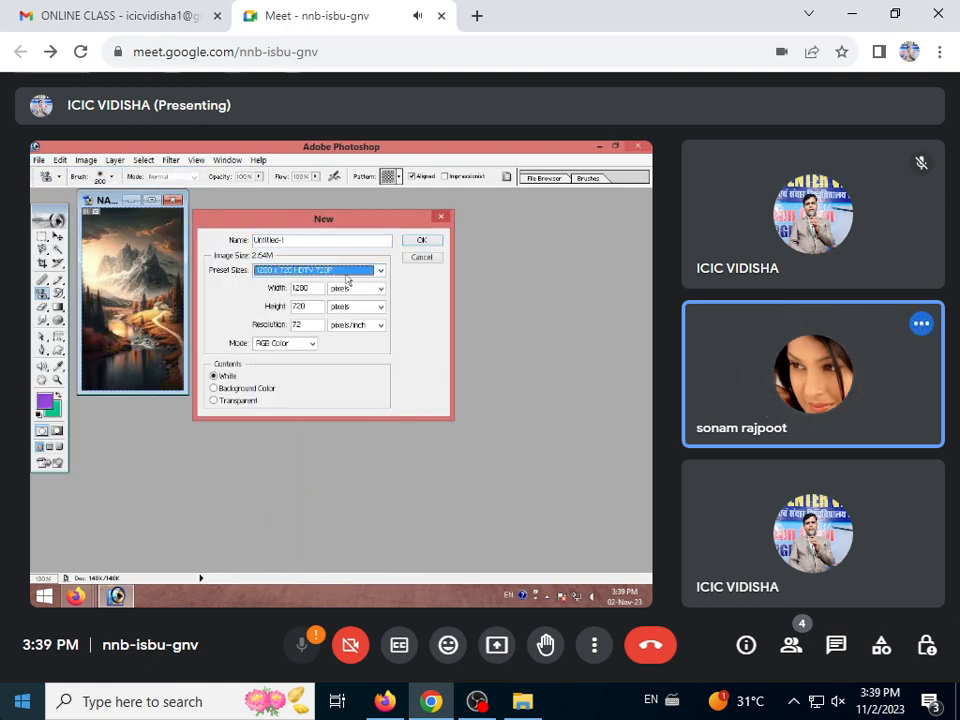
{"action": "left_click", "coordinate": [414, 242]}
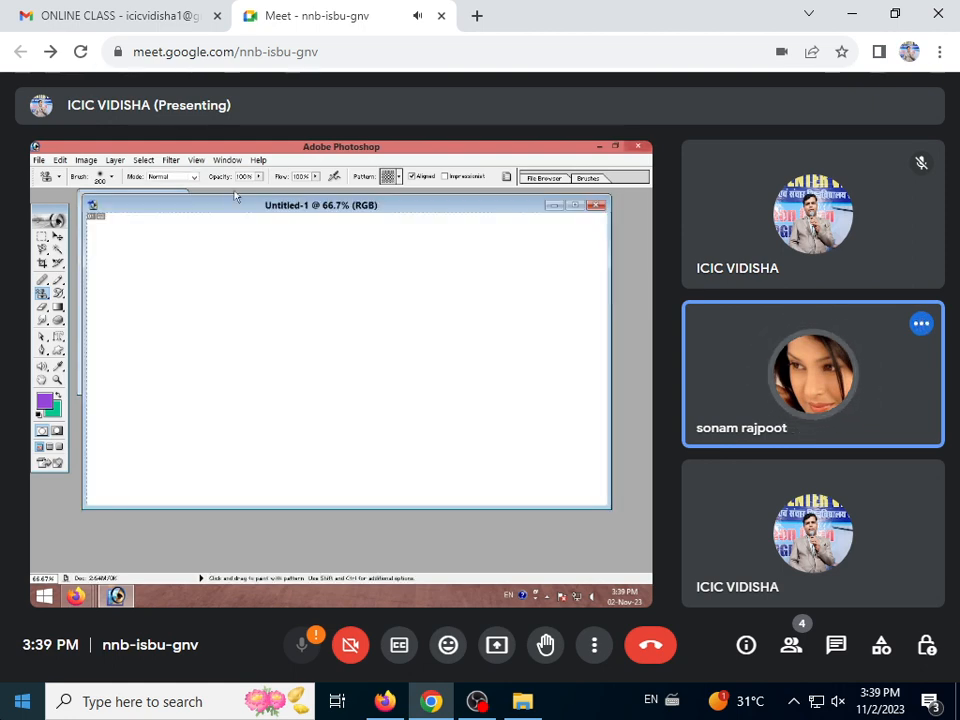
- Copy the NATURE picture into the upper-left area of the blank document with the Move tool
{"action": "left_click_drag", "start_coordinate": [237, 208], "coordinate": [243, 255]}
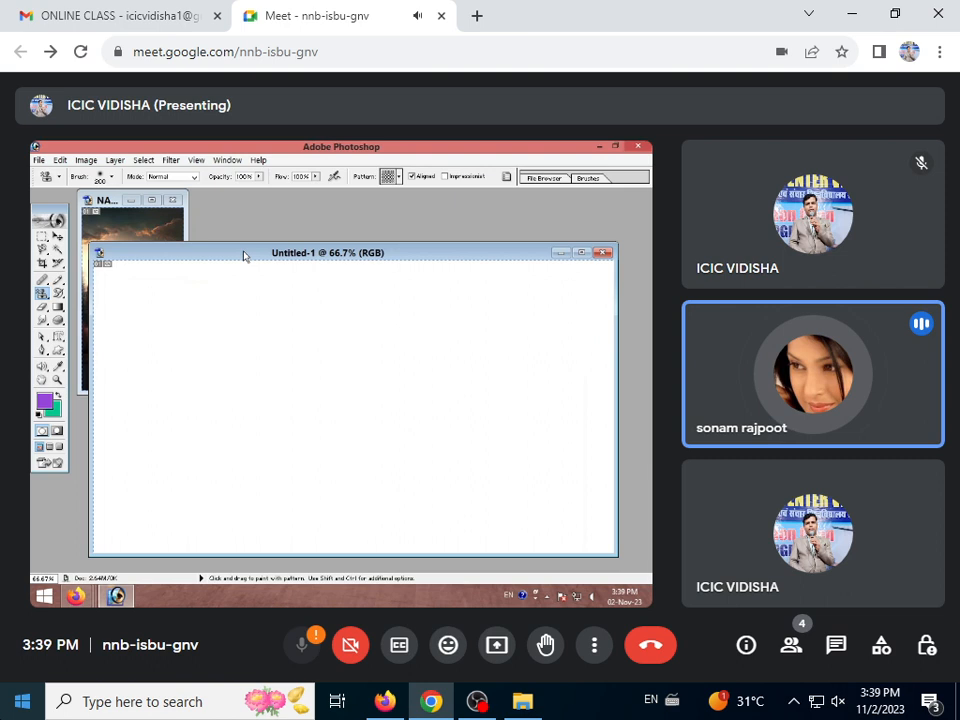
{"action": "left_click", "coordinate": [154, 225]}
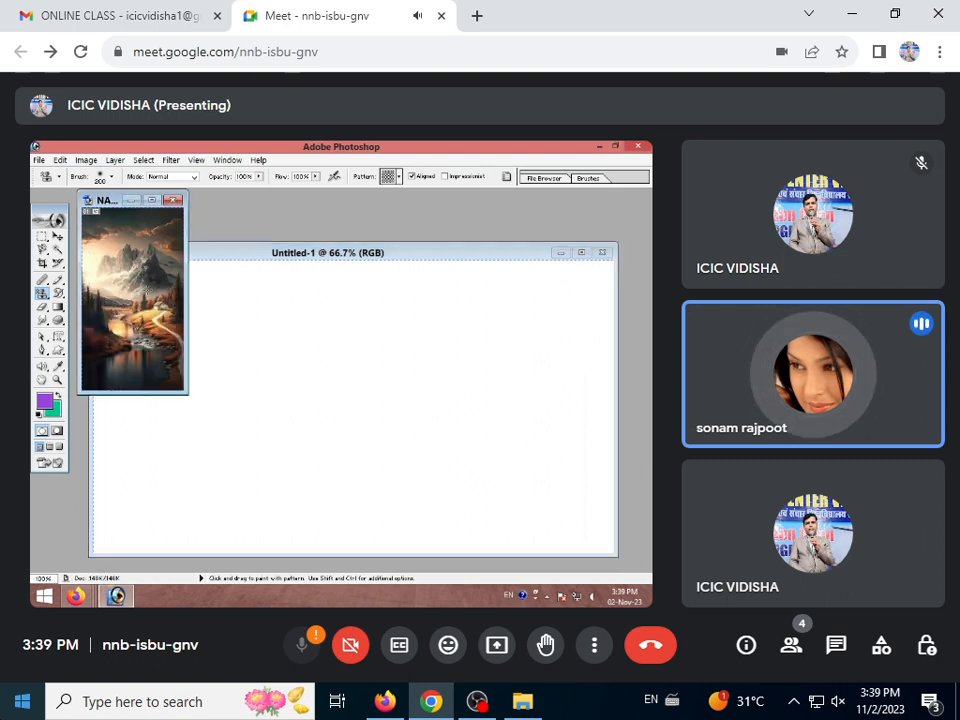
{"action": "left_click", "coordinate": [57, 237]}
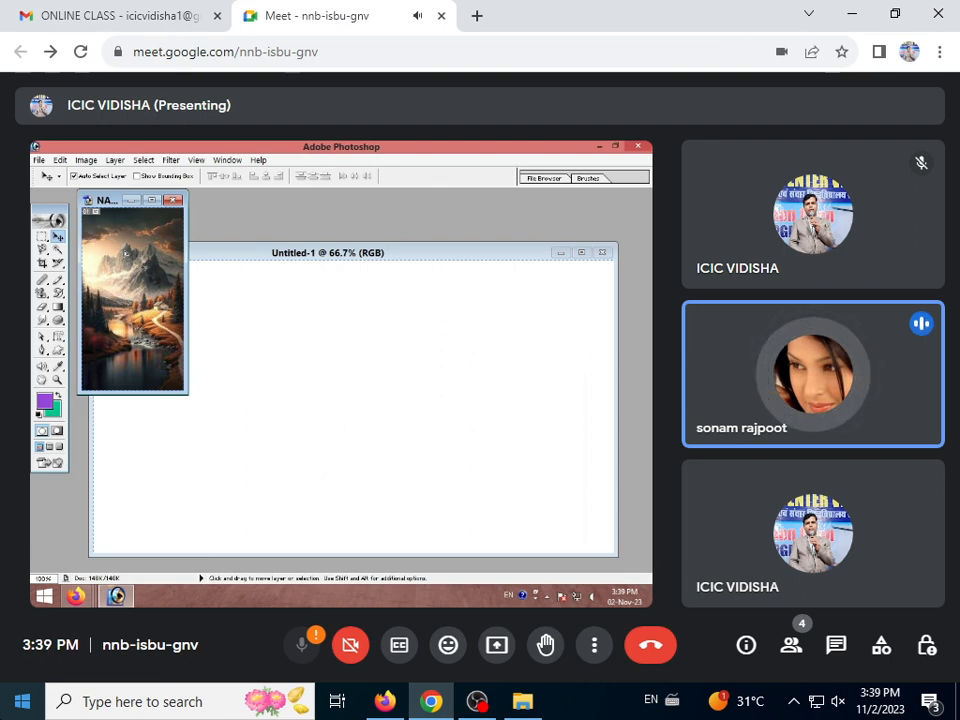
{"action": "left_click_drag", "start_coordinate": [110, 240], "coordinate": [150, 317]}
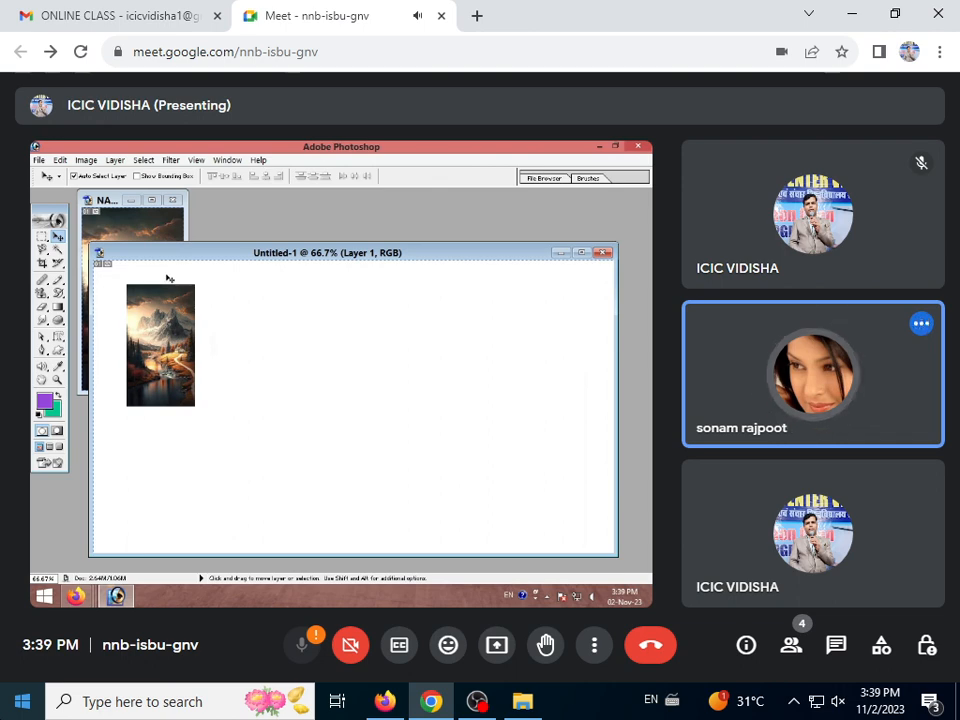
- Free Transform the landscape to about 322% width and 241% height, filling the canvas height from its left edge
{"action": "key", "text": "ctrl+t"}
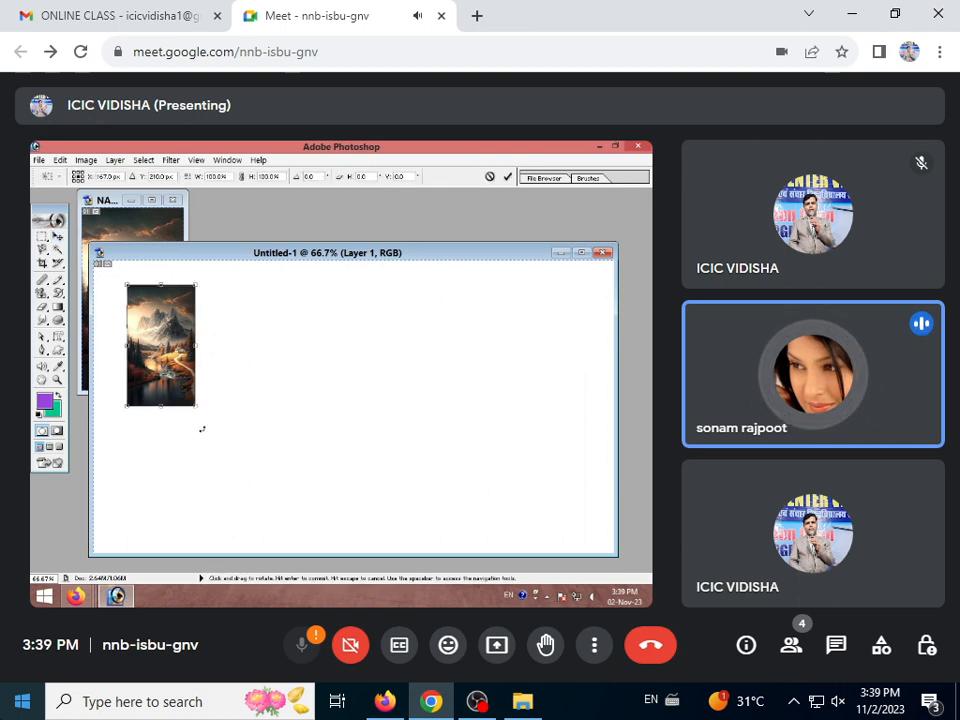
{"action": "left_click_drag", "start_coordinate": [196, 405], "coordinate": [300, 538]}
{"action": "left_click_drag", "start_coordinate": [211, 486], "coordinate": [180, 467]}
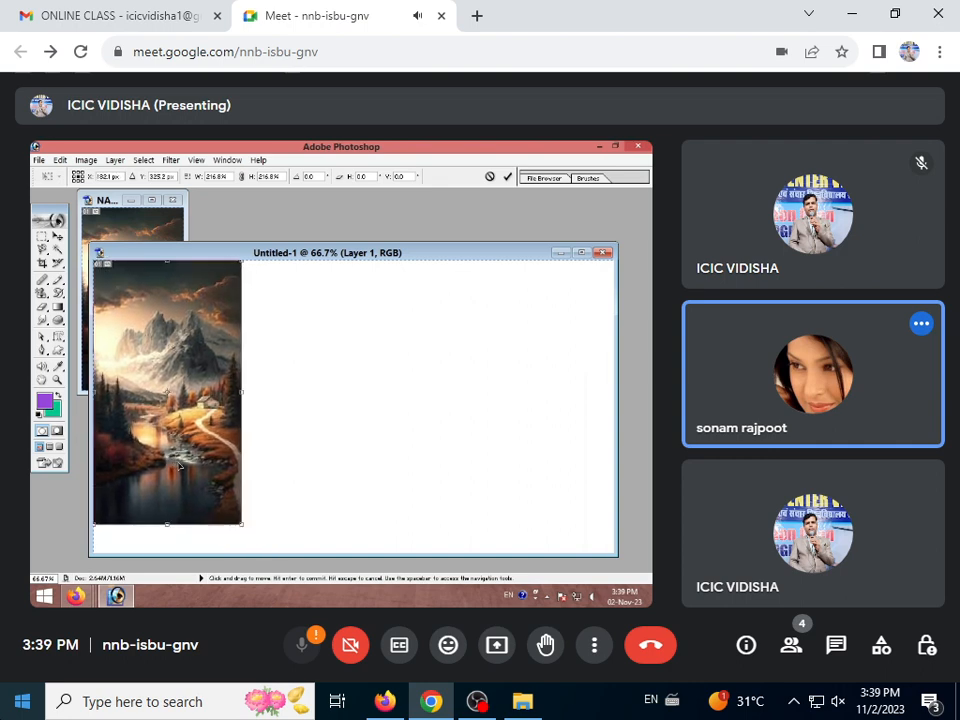
{"action": "left_click_drag", "start_coordinate": [240, 523], "coordinate": [257, 552]}
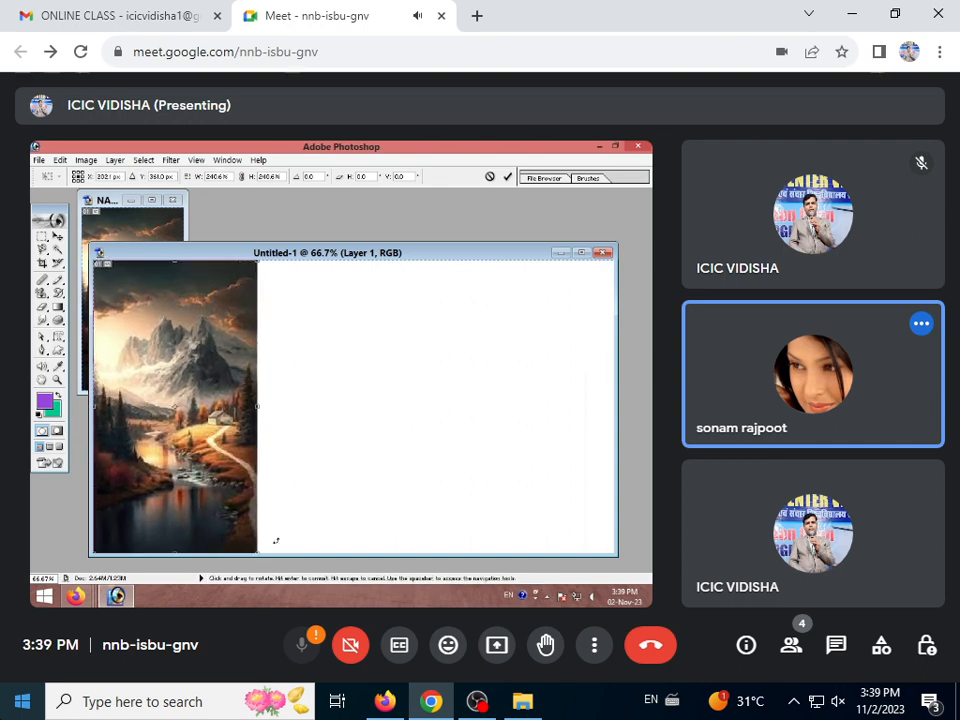
{"action": "left_click_drag", "start_coordinate": [256, 406], "coordinate": [312, 406]}
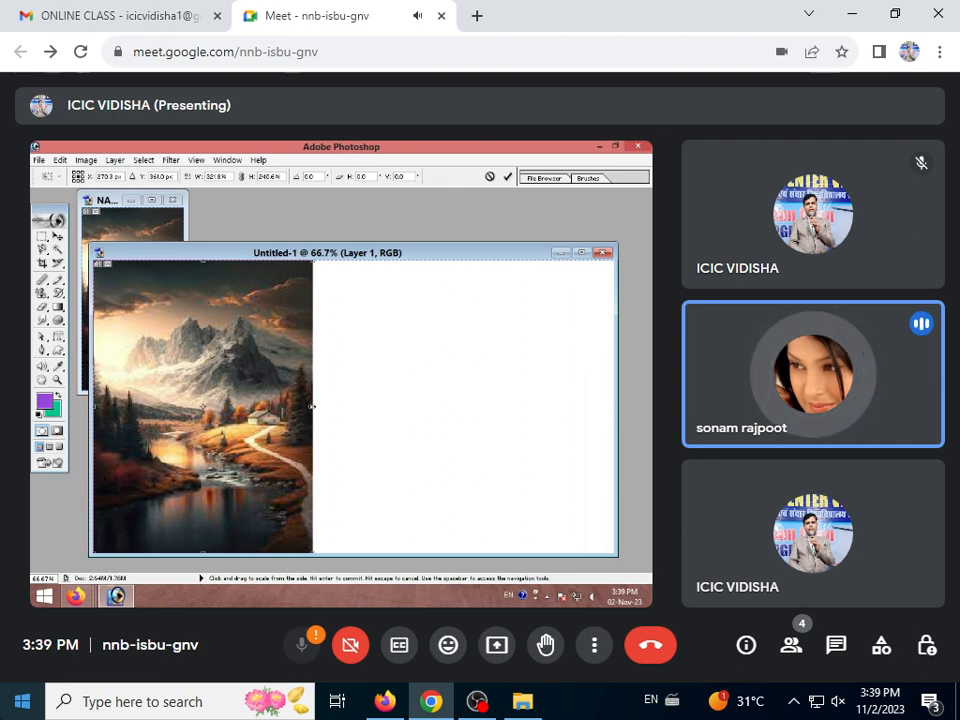
{"action": "key", "text": "Return"}
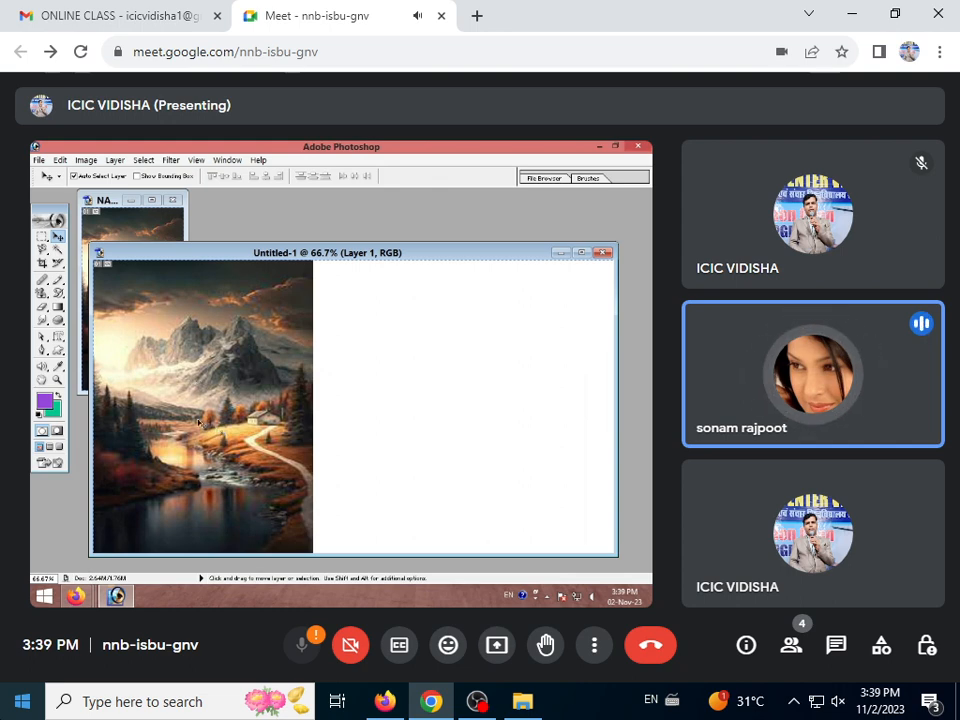
- Duplicate the landscape layer twice, placing the copies side by side to fill the rest of the canvas
{"action": "key", "text": "alt"}
{"action": "left_click_drag", "start_coordinate": [197, 424], "coordinate": [622, 429]}
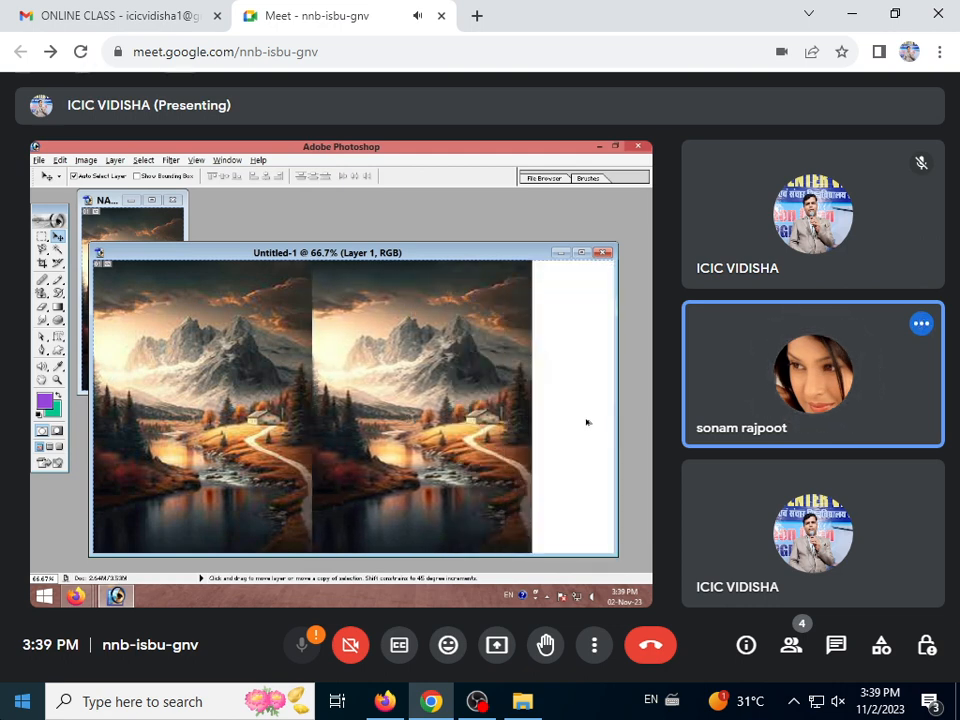
{"action": "left_click_drag", "start_coordinate": [467, 422], "coordinate": [648, 431]}
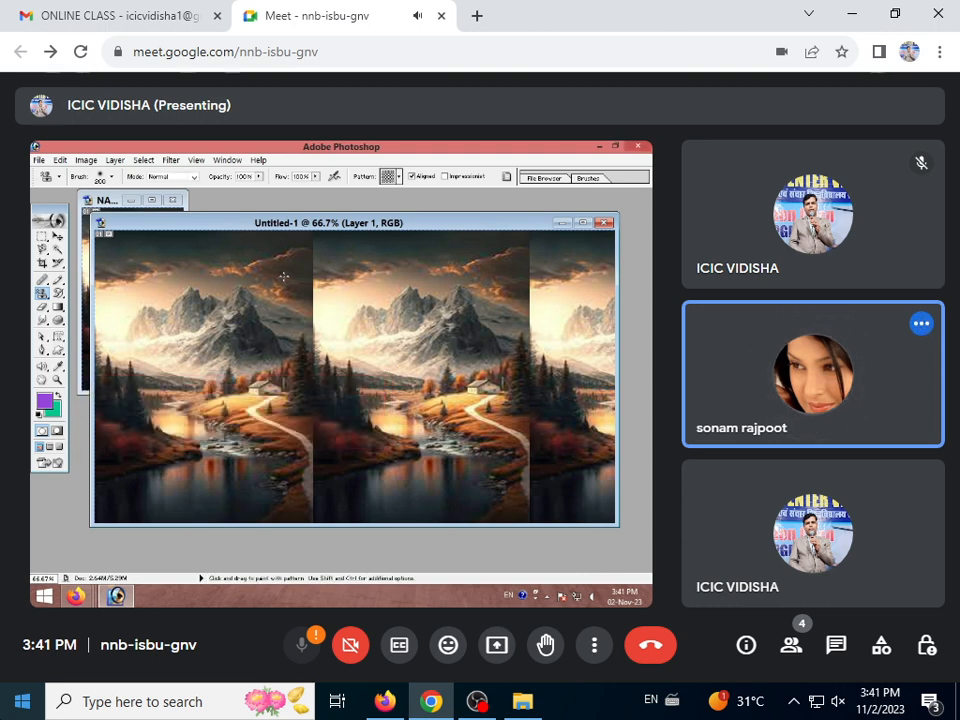
{"action": "left_click", "coordinate": [63, 304]}
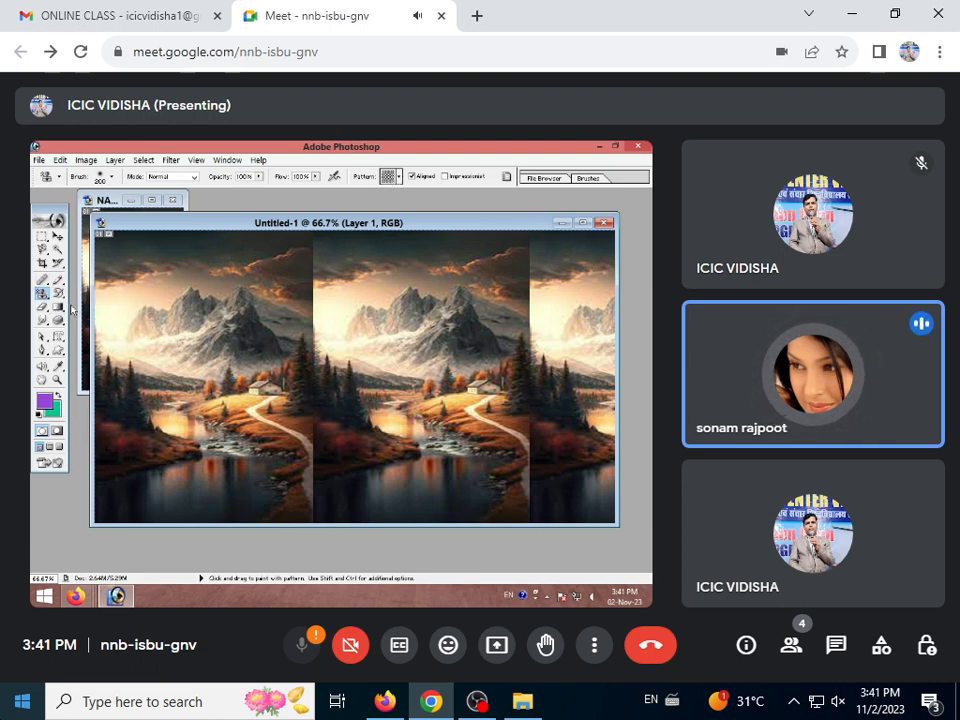
{"action": "left_click", "coordinate": [399, 176]}
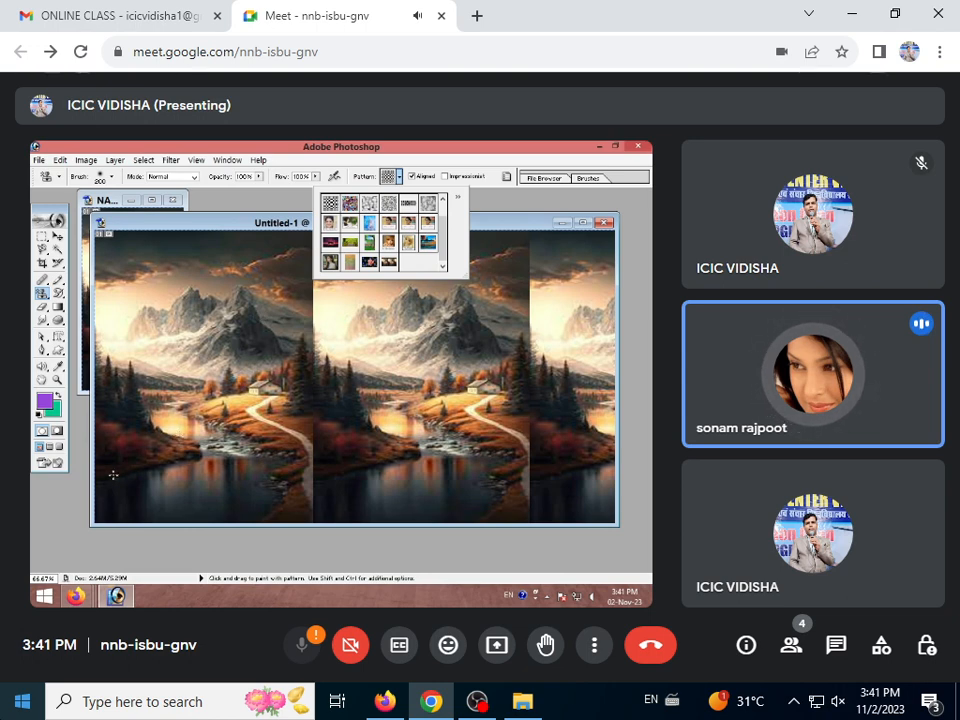
{"action": "key", "text": "alt+e"}
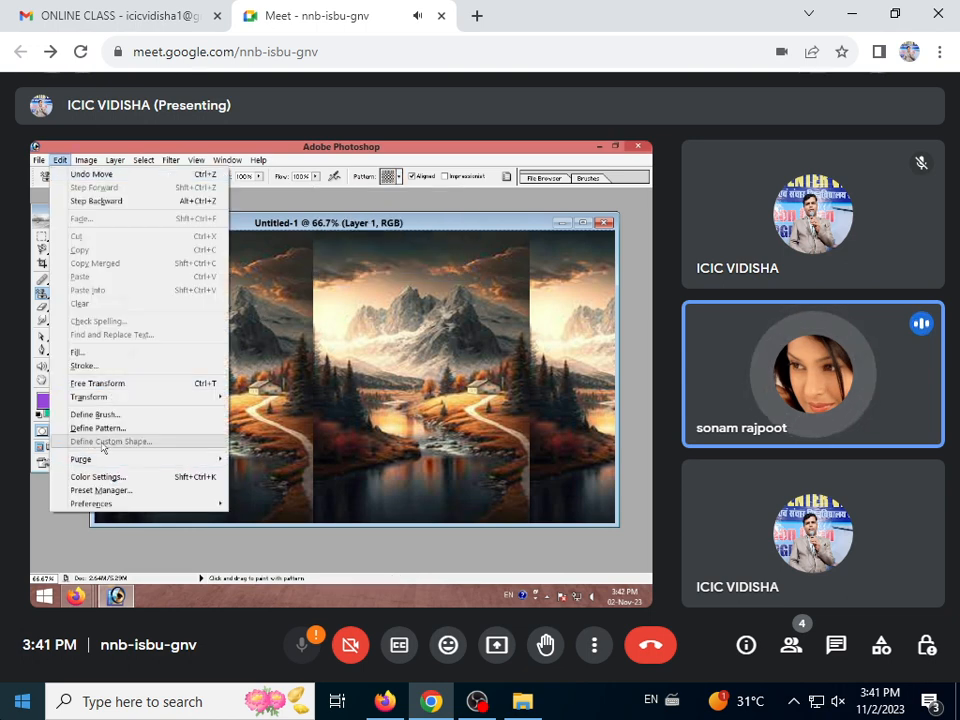
{"action": "left_click", "coordinate": [326, 417]}
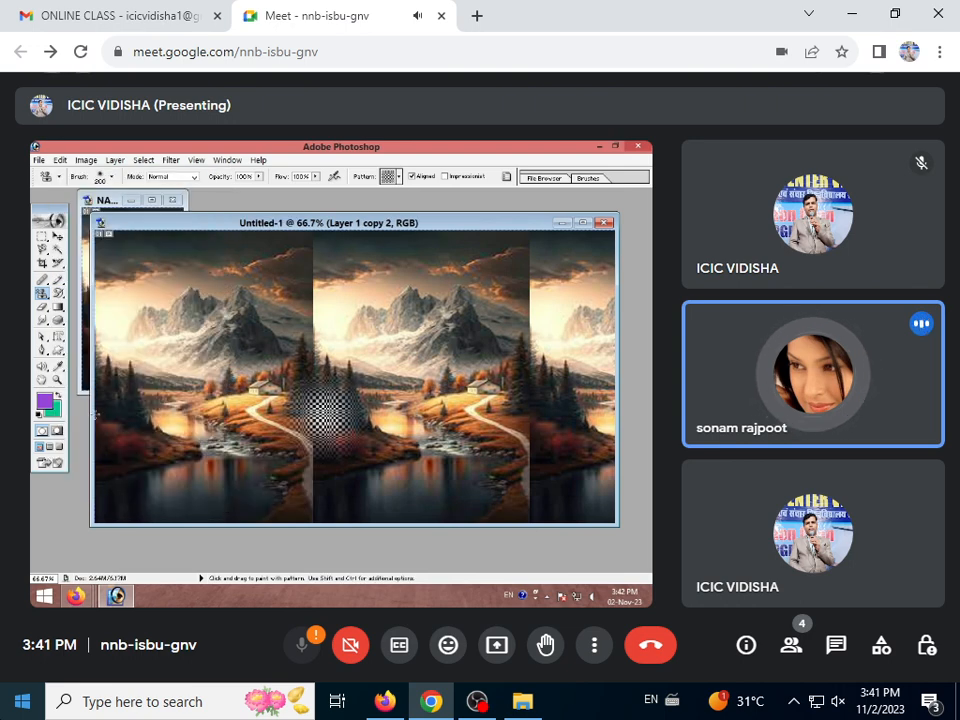
{"action": "key", "text": "ctrl+alt+z"}
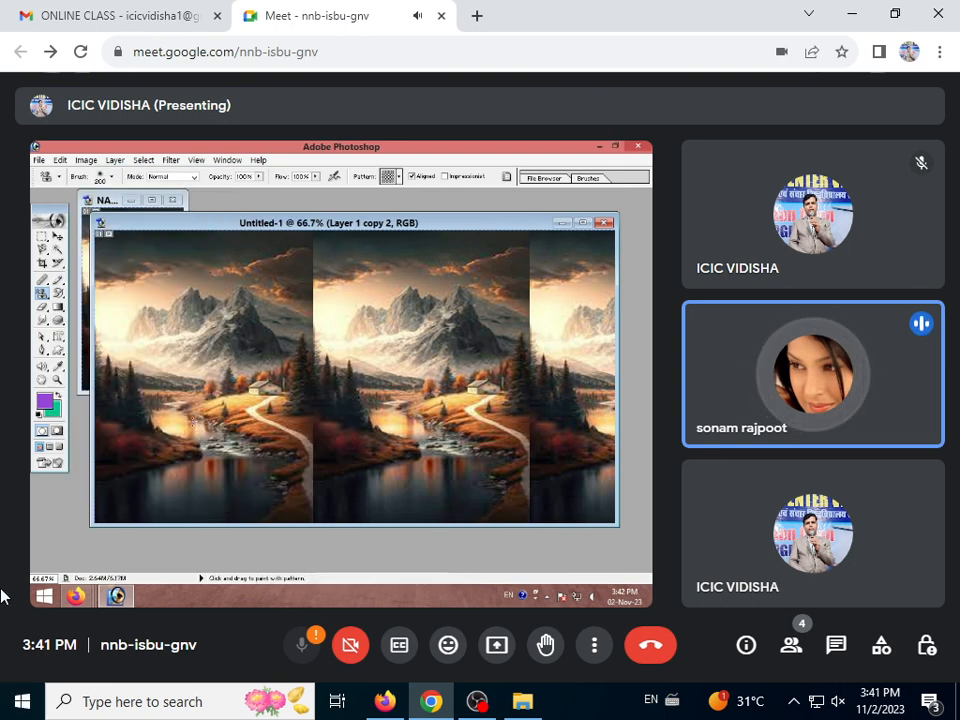
{"action": "left_click", "coordinate": [86, 161]}
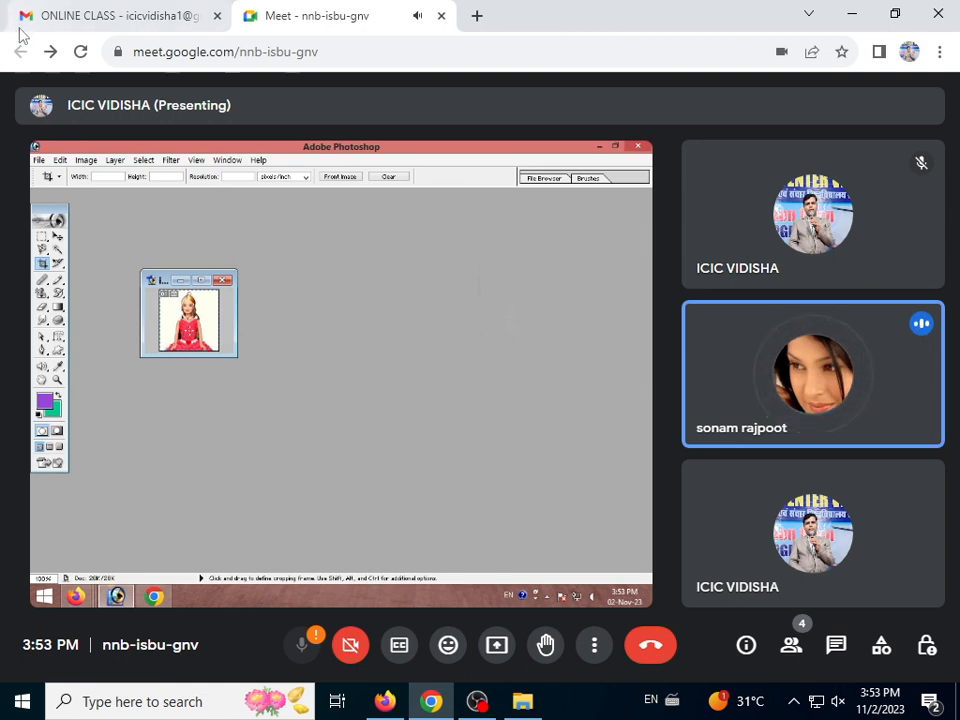
- Close the doll image and select the Rectangular Marquee tool, showing its alternative marquee tools
{"action": "mouse_move", "coordinate": [477, 700]}
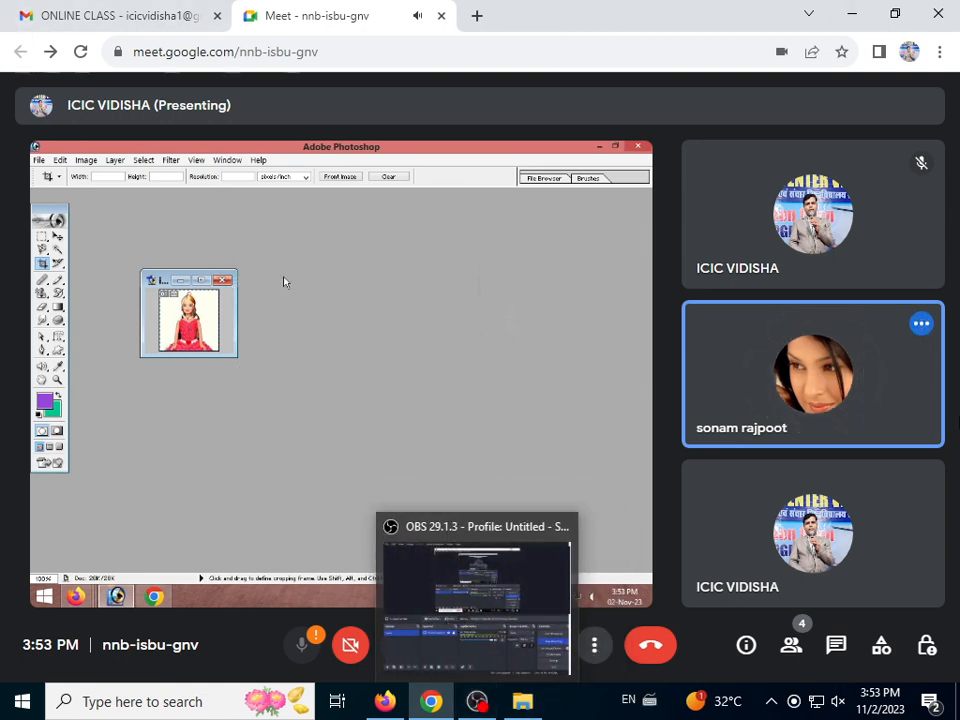
{"action": "left_click", "coordinate": [222, 280]}
{"action": "left_click", "coordinate": [342, 319]}
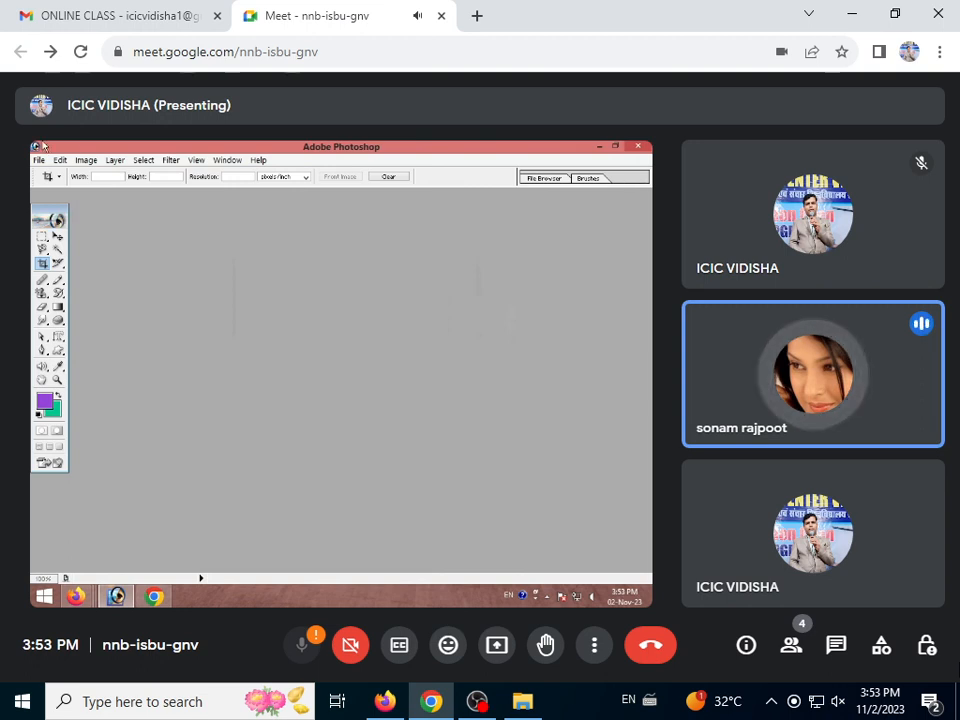
{"action": "left_click", "coordinate": [44, 238]}
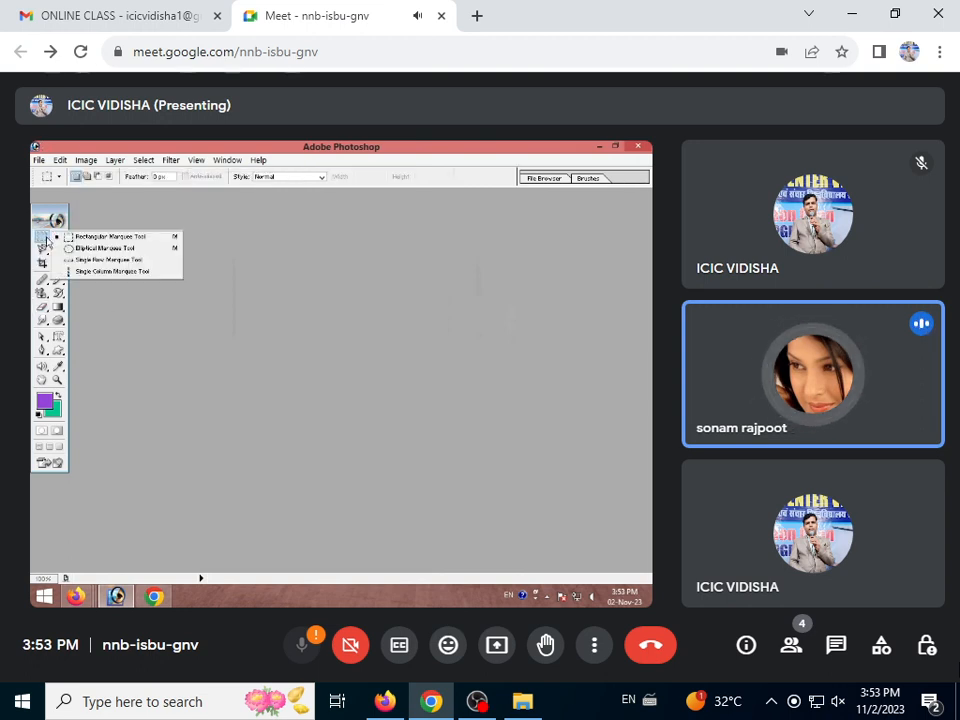
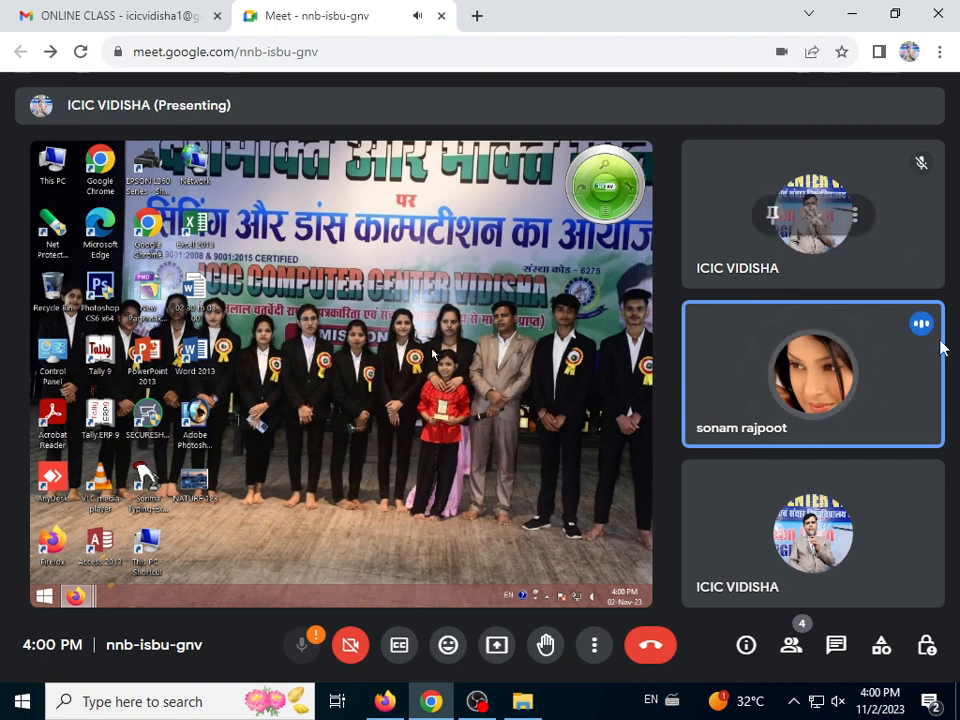
- Switch to OBS to reach the recording controls
{"action": "left_click", "coordinate": [479, 703]}
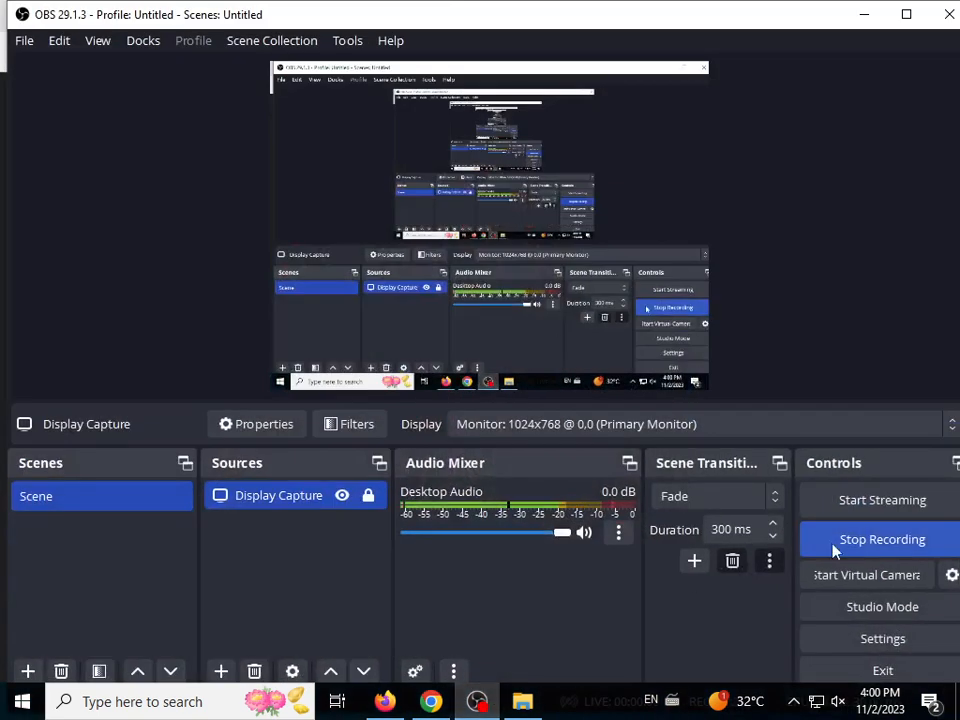